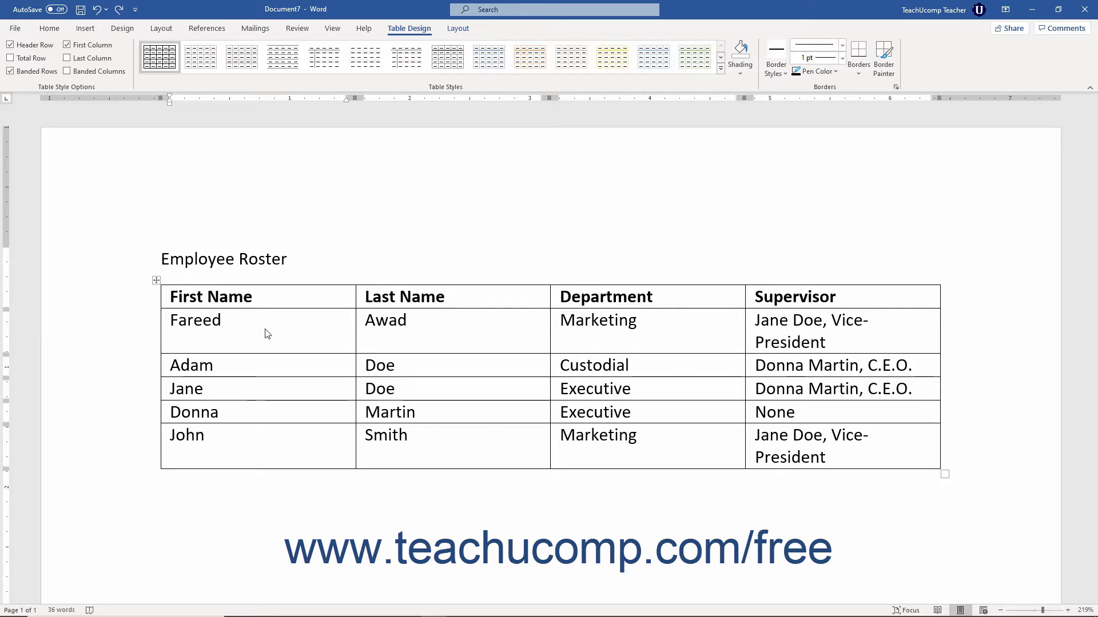
- Select the Employee Roster table and browse the table style gallery without choosing a style
{"action": "left_click", "coordinate": [269, 324]}
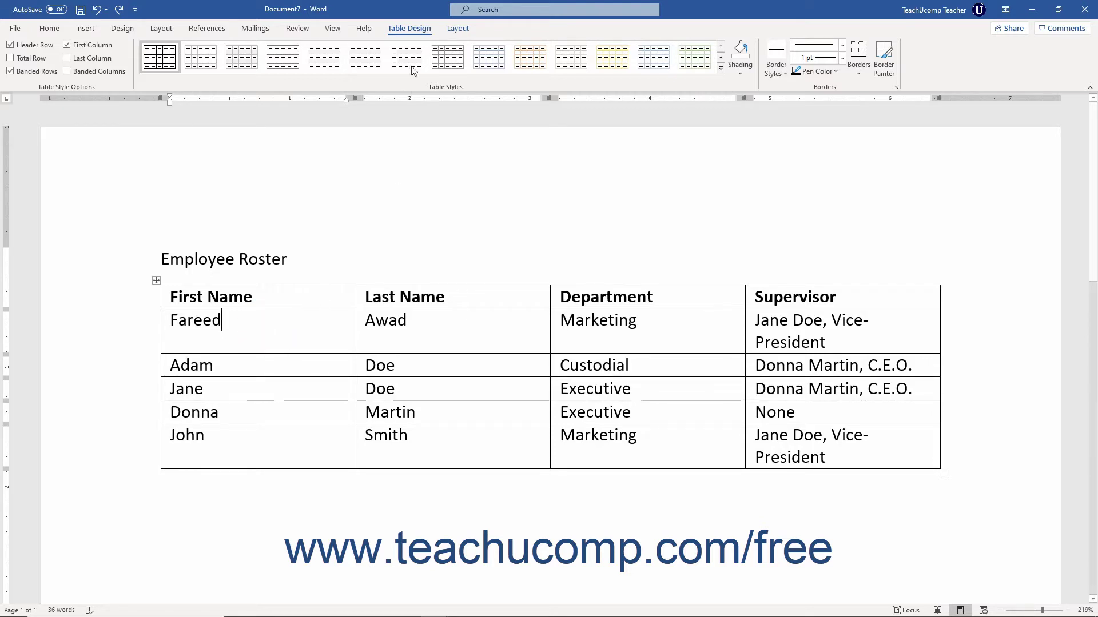
{"action": "left_click", "coordinate": [412, 33]}
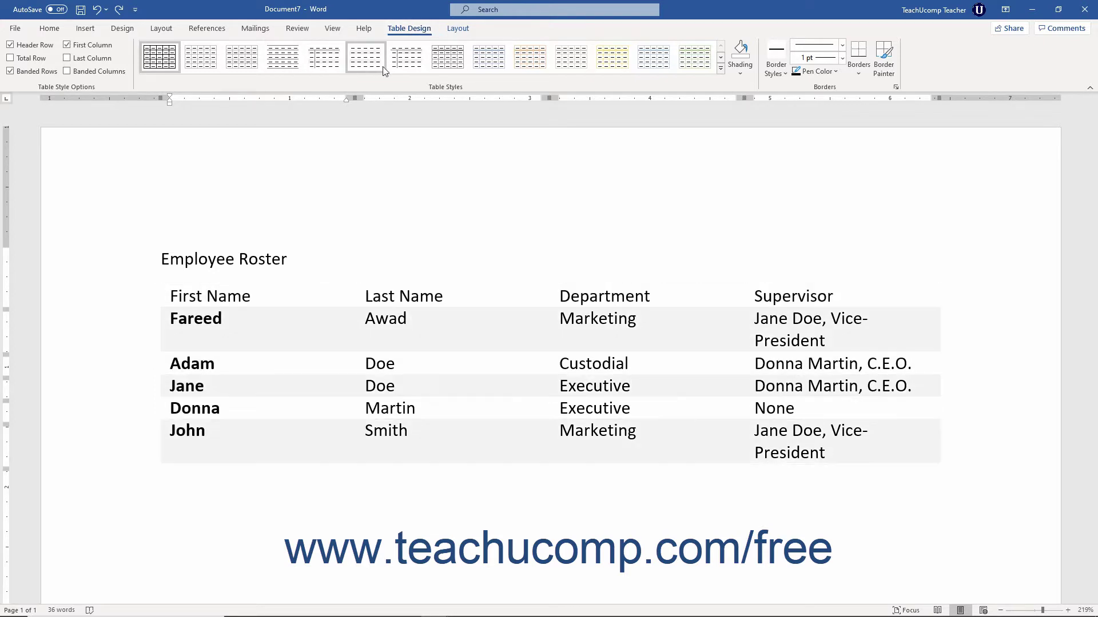
{"action": "left_click", "coordinate": [720, 59]}
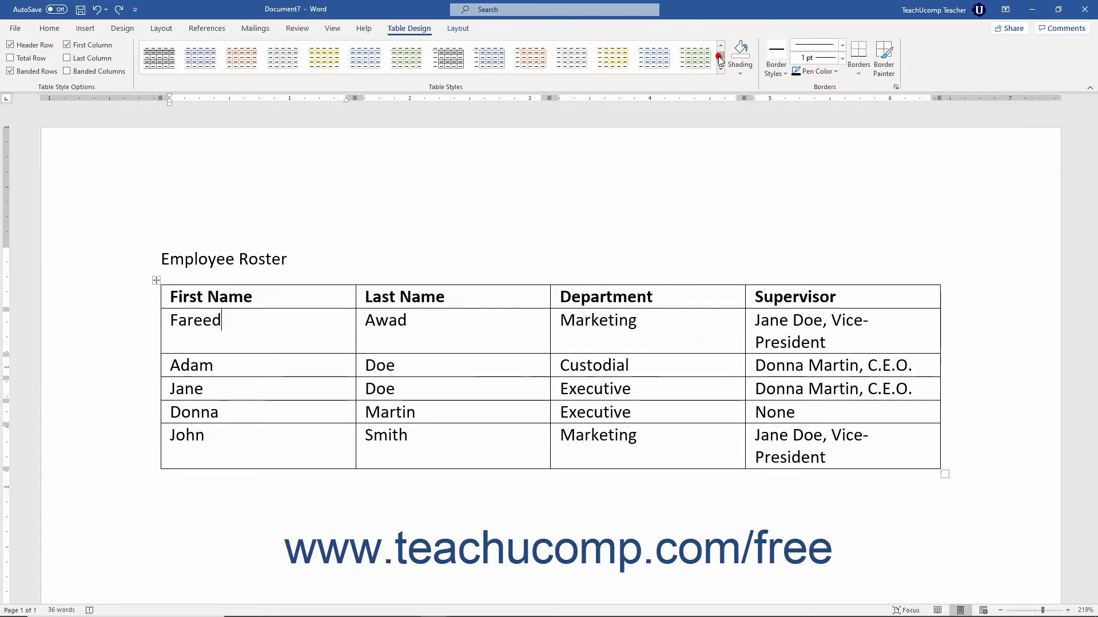
{"action": "left_click", "coordinate": [720, 58]}
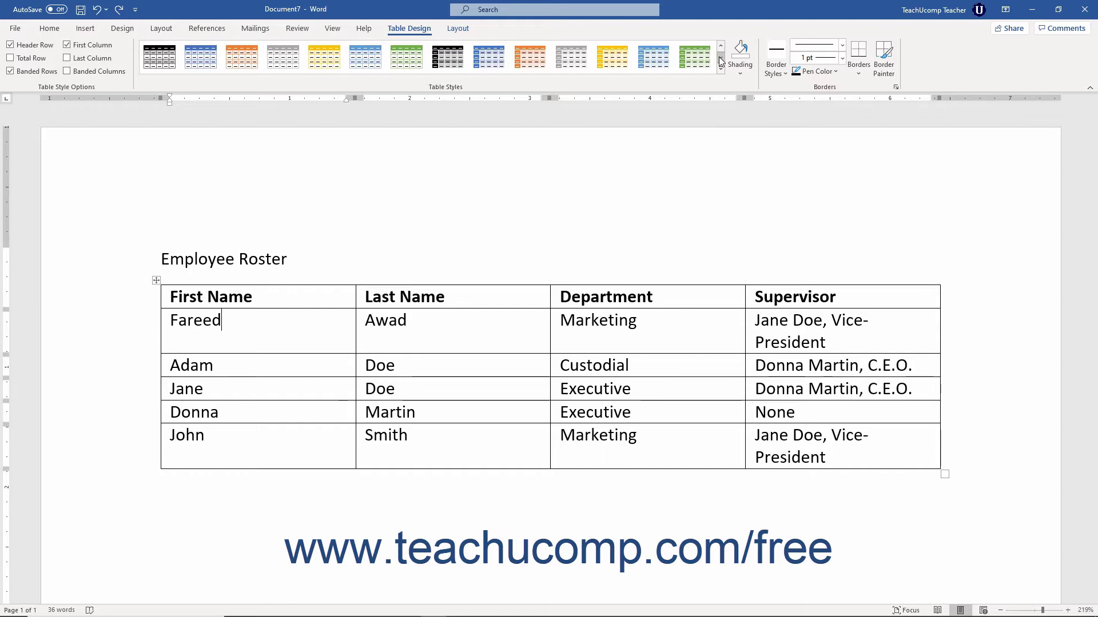
{"action": "left_click", "coordinate": [721, 70]}
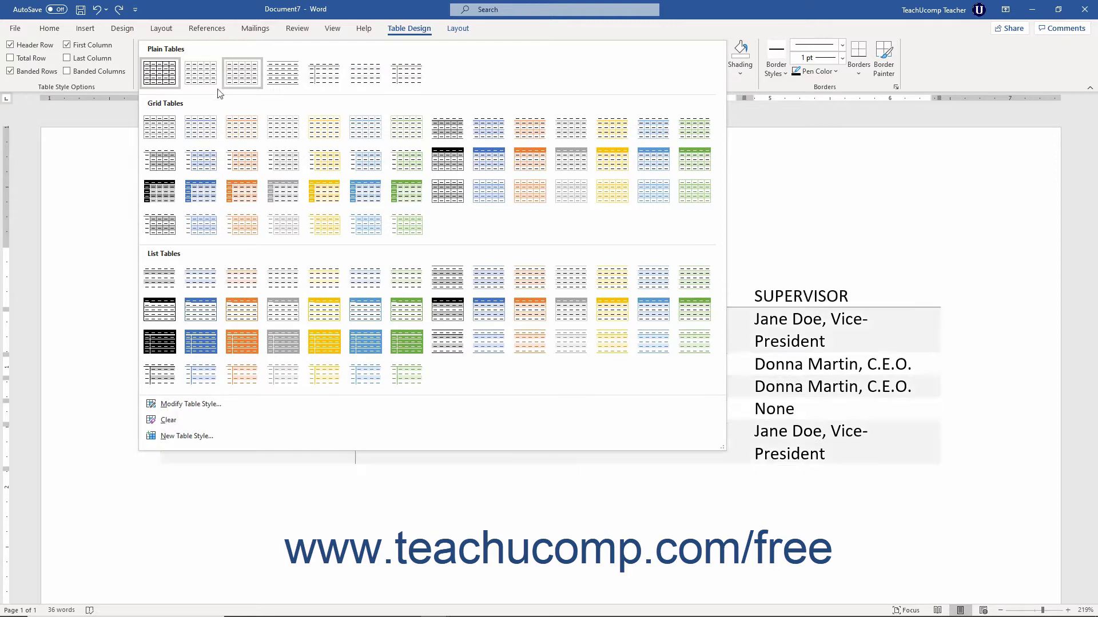
{"action": "left_click", "coordinate": [98, 86]}
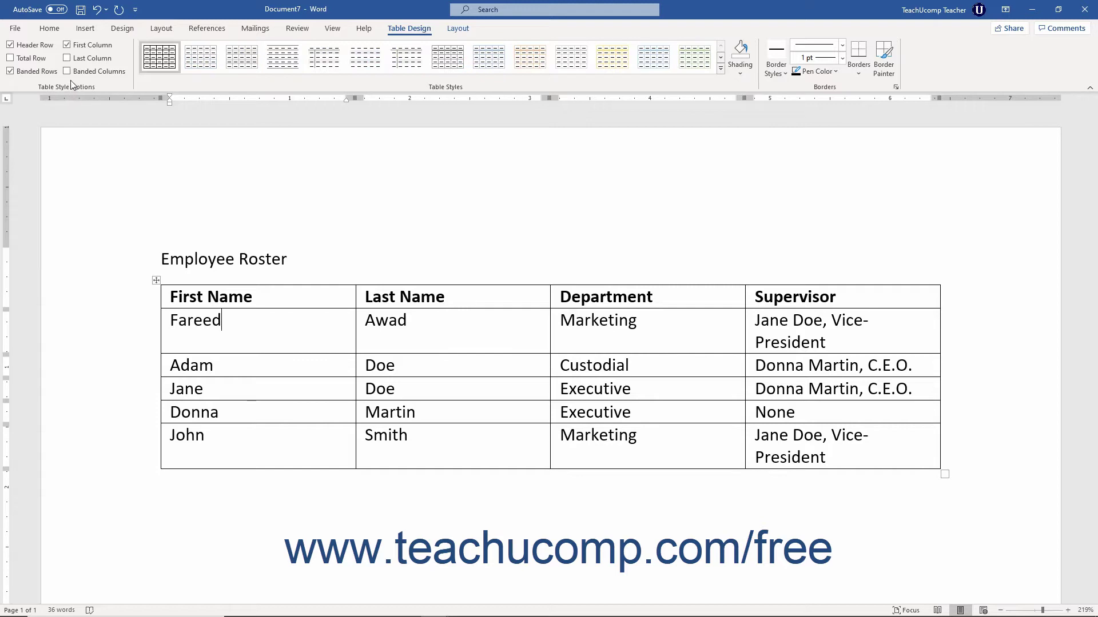
- Toggle Total Row on and back off, then turn off First Column formatting
{"action": "left_click", "coordinate": [19, 60]}
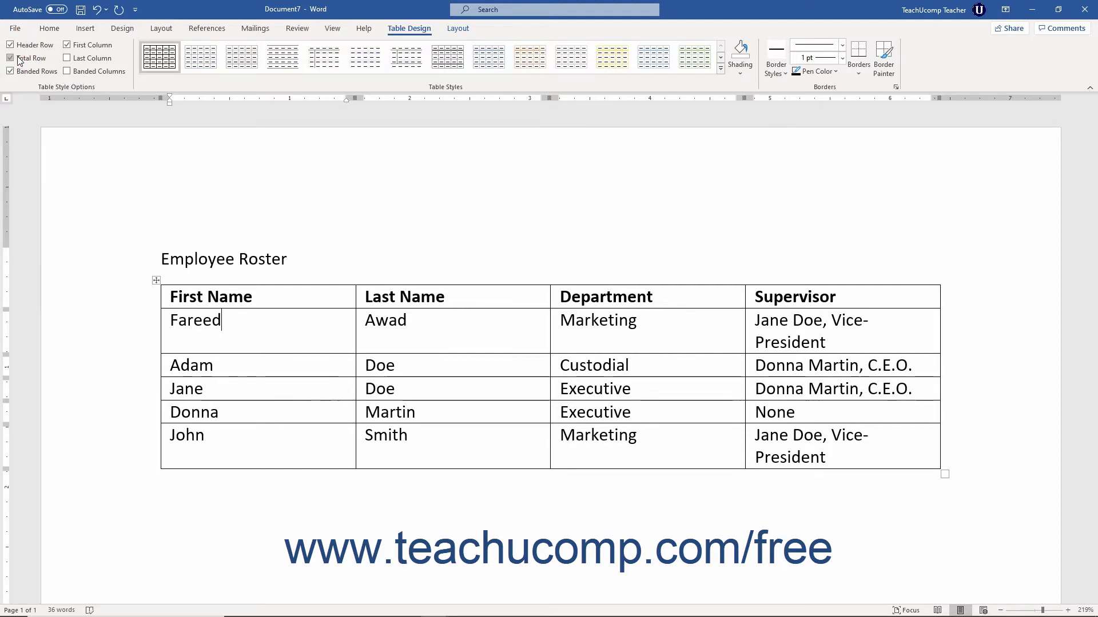
{"action": "left_click", "coordinate": [20, 59]}
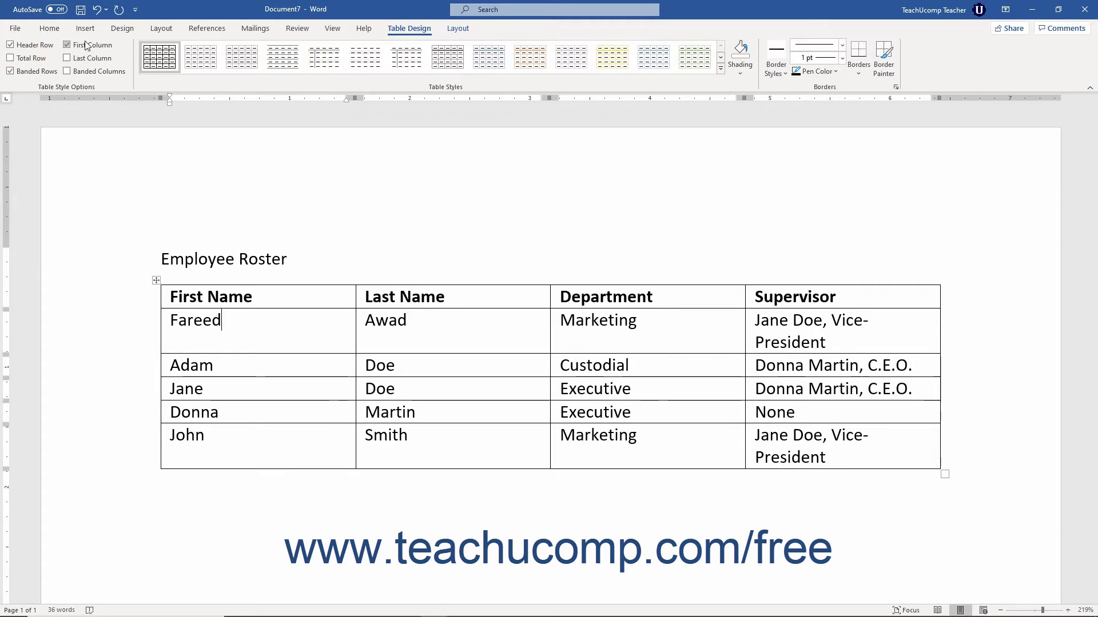
{"action": "left_click", "coordinate": [67, 44]}
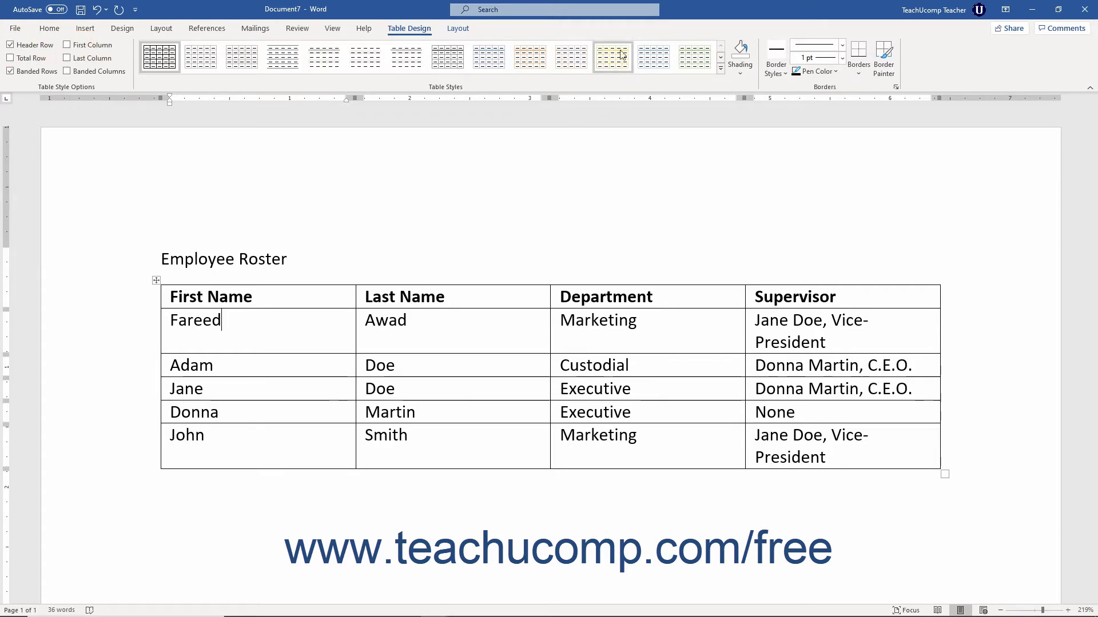
{"action": "left_click", "coordinate": [720, 68]}
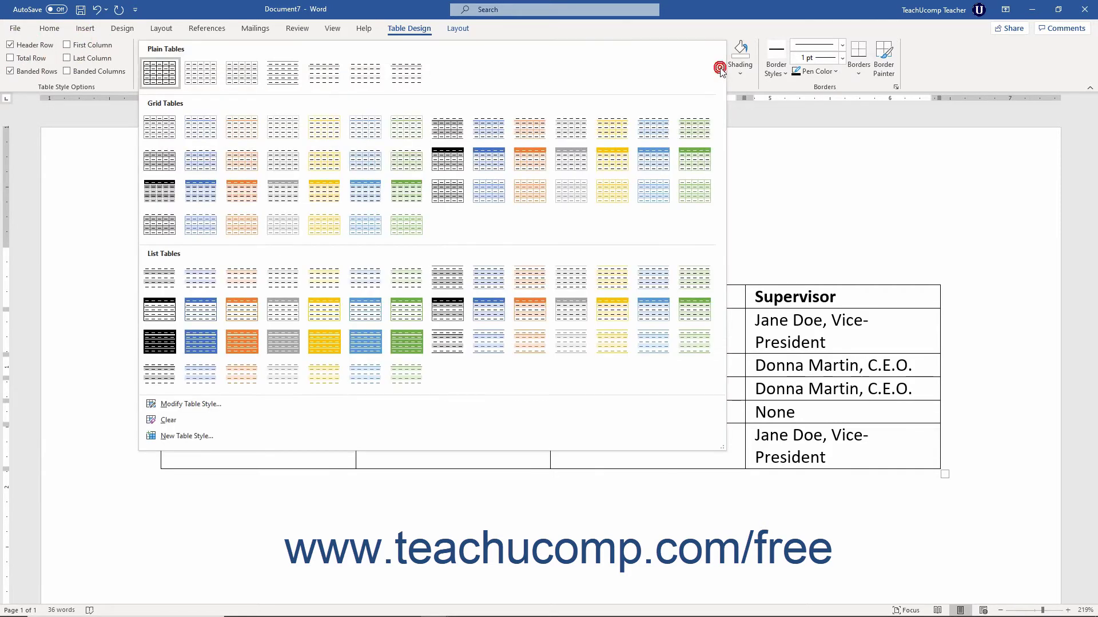
- Apply the List Table 4 - Accent 1 style and select the header row
{"action": "left_click", "coordinate": [489, 318]}
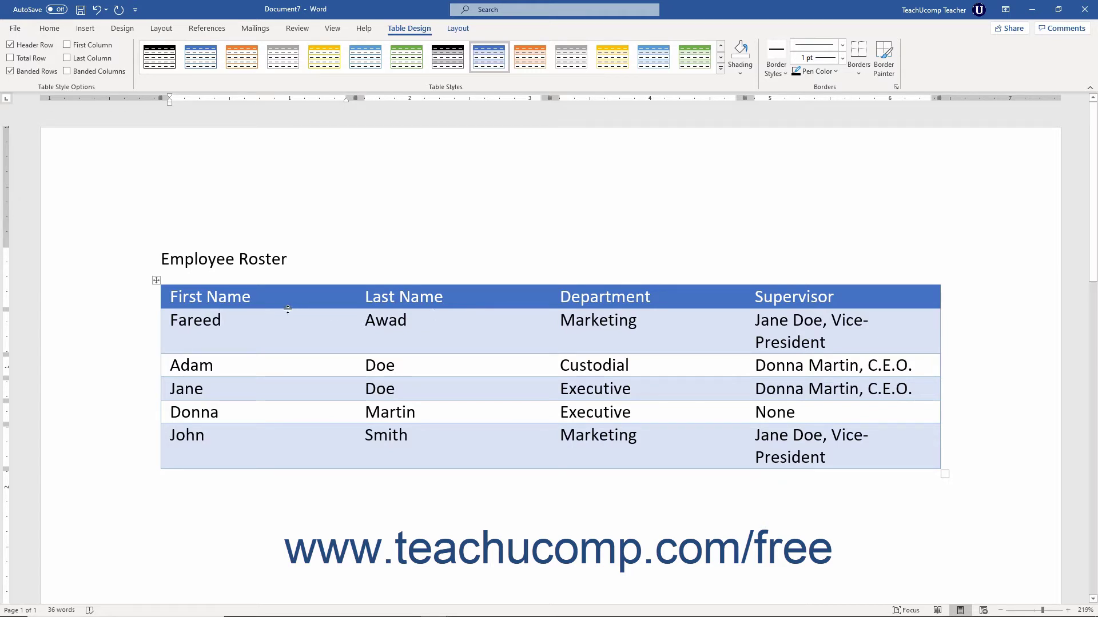
{"action": "left_click", "coordinate": [141, 306]}
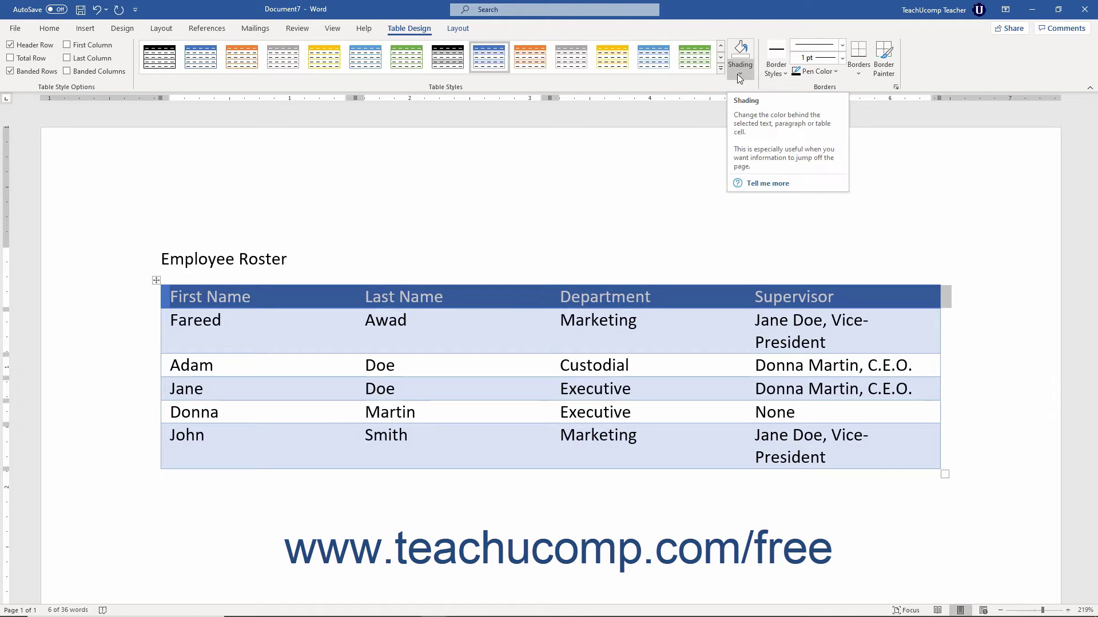
- Shade the header row with a dark blue theme colour
{"action": "left_click", "coordinate": [739, 77]}
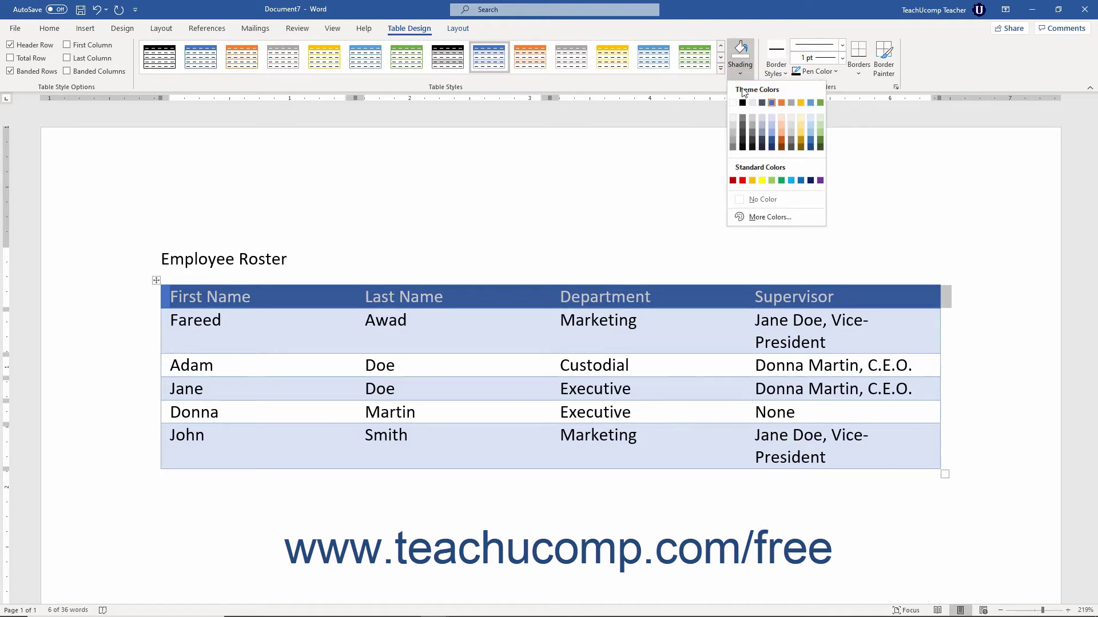
{"action": "left_click", "coordinate": [773, 144]}
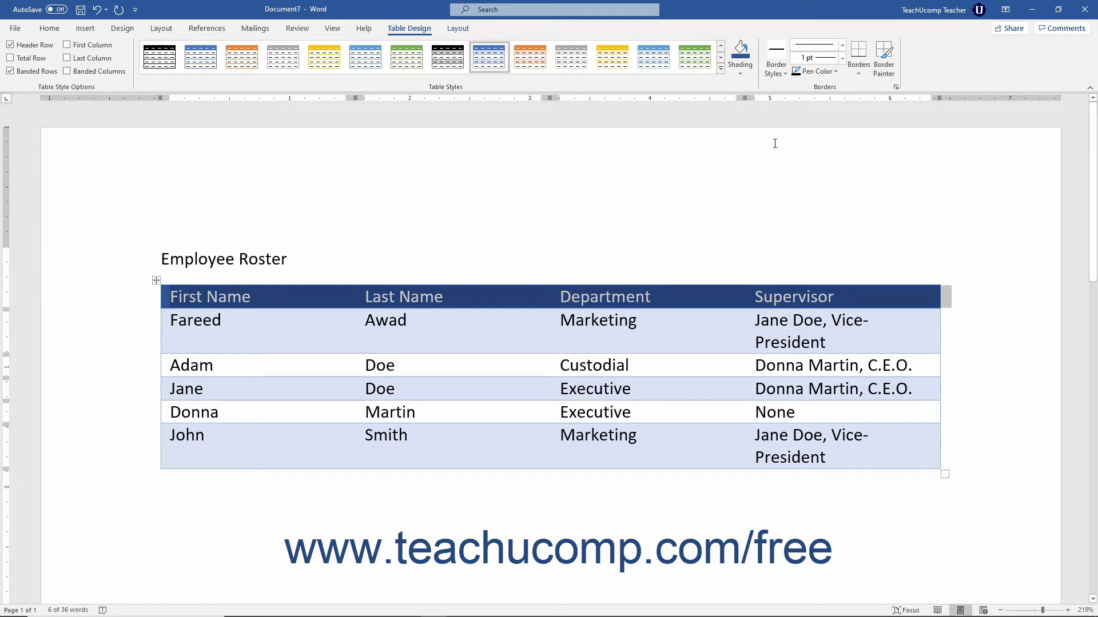
- Apply All Borders to the header row cells
{"action": "left_click", "coordinate": [859, 73]}
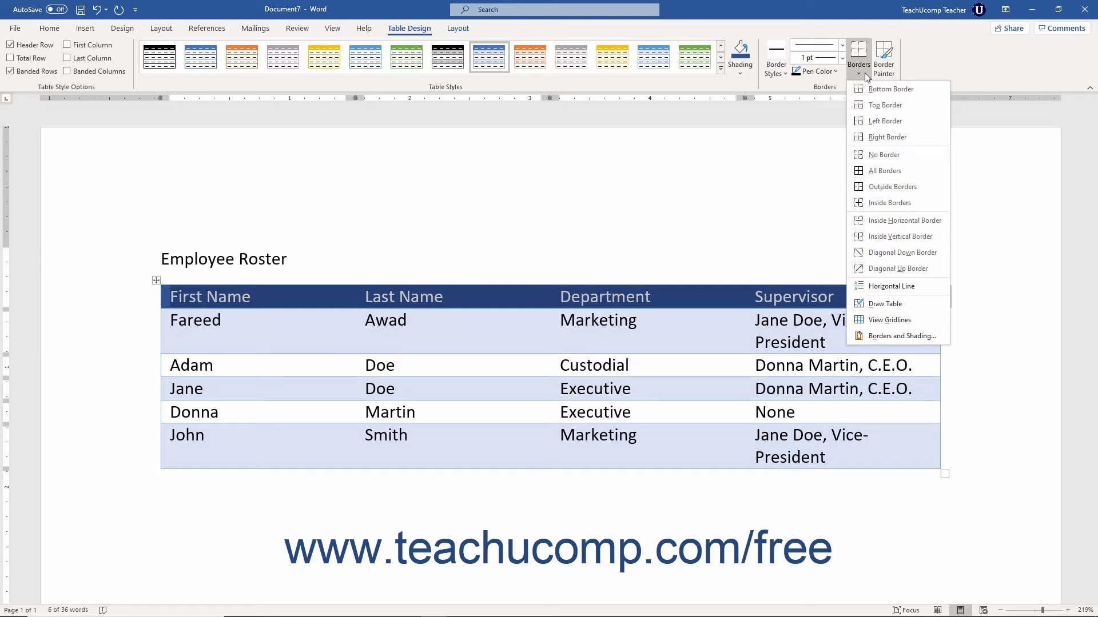
{"action": "left_click", "coordinate": [866, 172]}
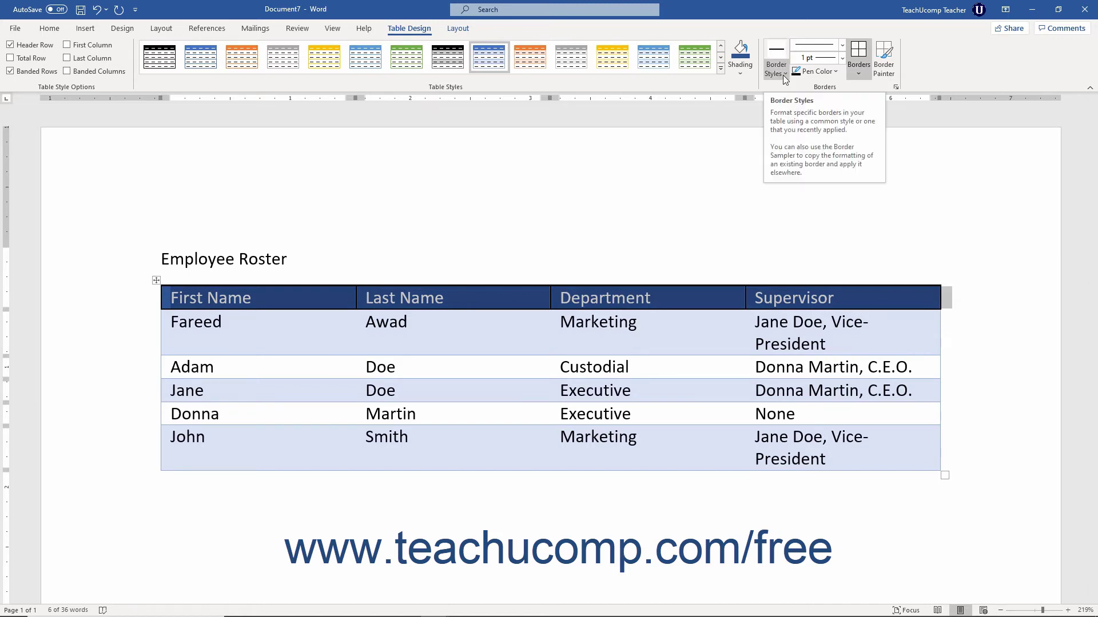
- Pick a yellow preset border style and keep the line weight at ½ pt
{"action": "left_click", "coordinate": [783, 75]}
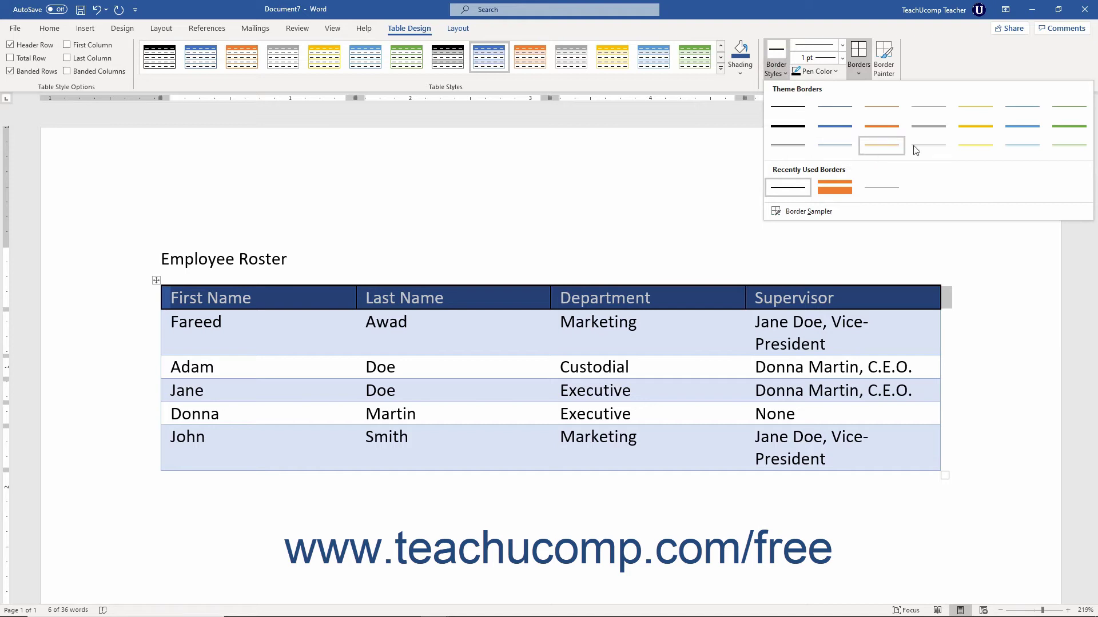
{"action": "left_click", "coordinate": [974, 150]}
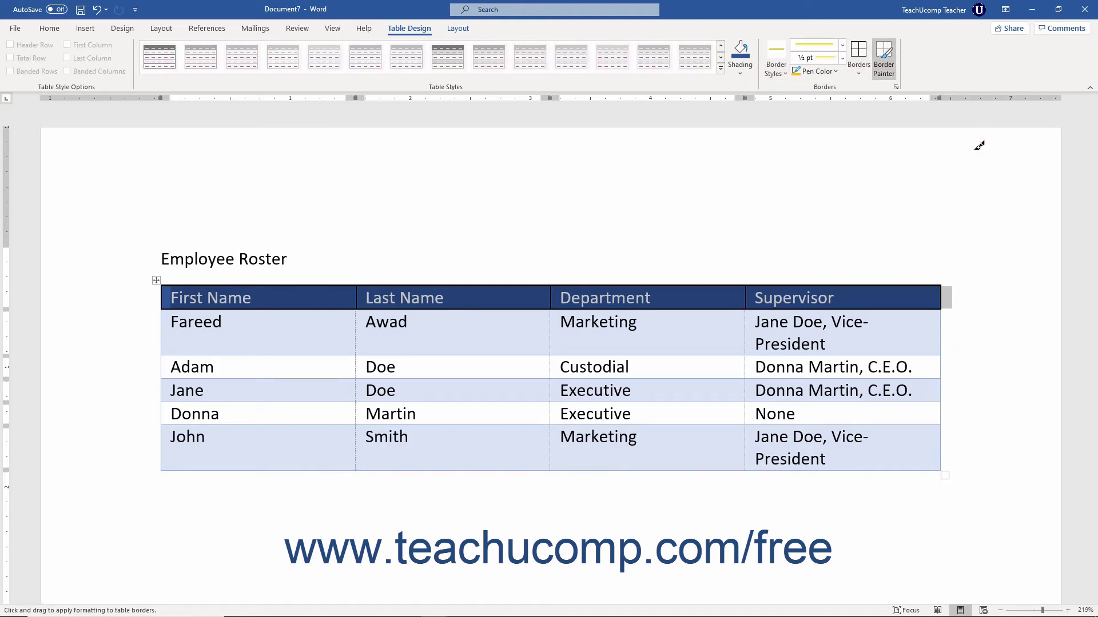
{"action": "left_click", "coordinate": [842, 45]}
{"action": "left_click", "coordinate": [842, 45]}
{"action": "left_click", "coordinate": [842, 60]}
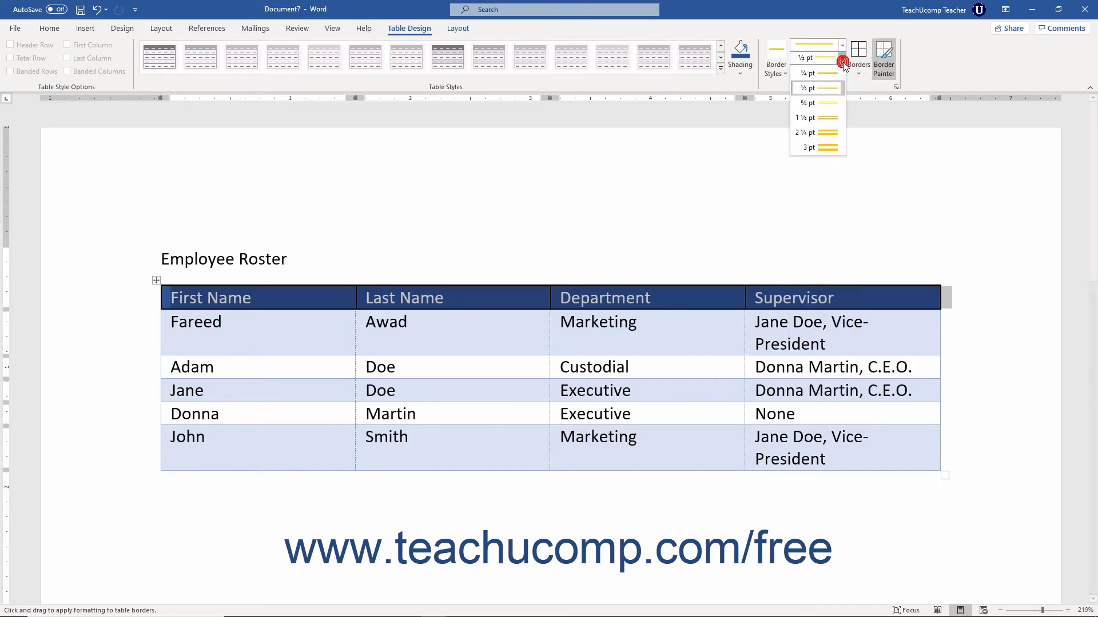
{"action": "left_click", "coordinate": [842, 59]}
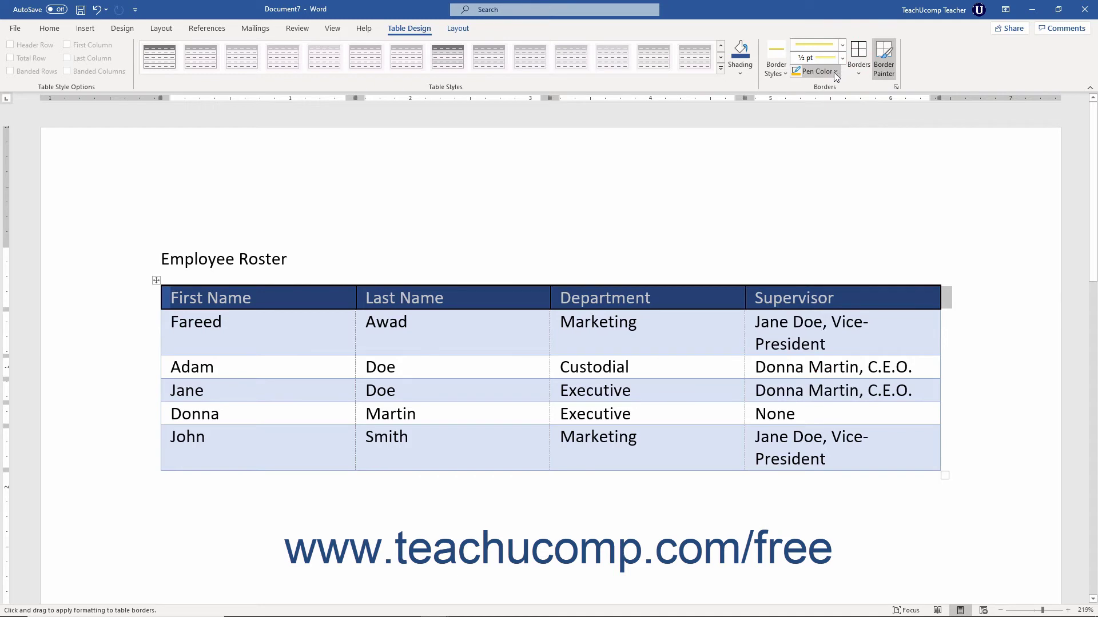
- Set the border pen colour to pale gold and paint the table's top edge
{"action": "left_click", "coordinate": [834, 72]}
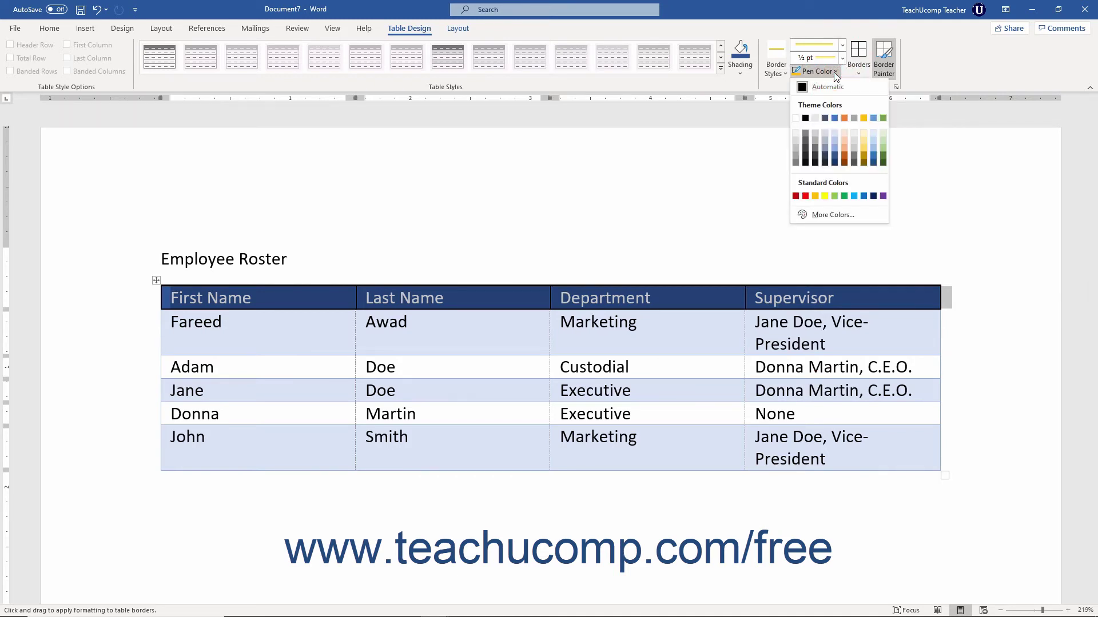
{"action": "left_click", "coordinate": [865, 132]}
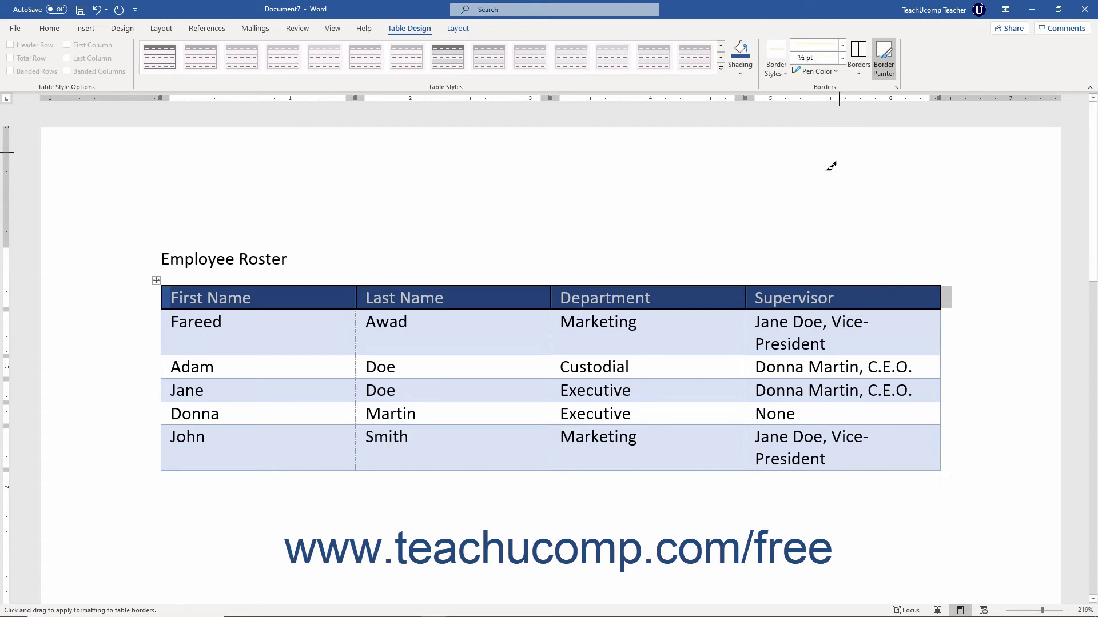
{"action": "left_click", "coordinate": [302, 284]}
{"action": "key", "text": "Escape"}
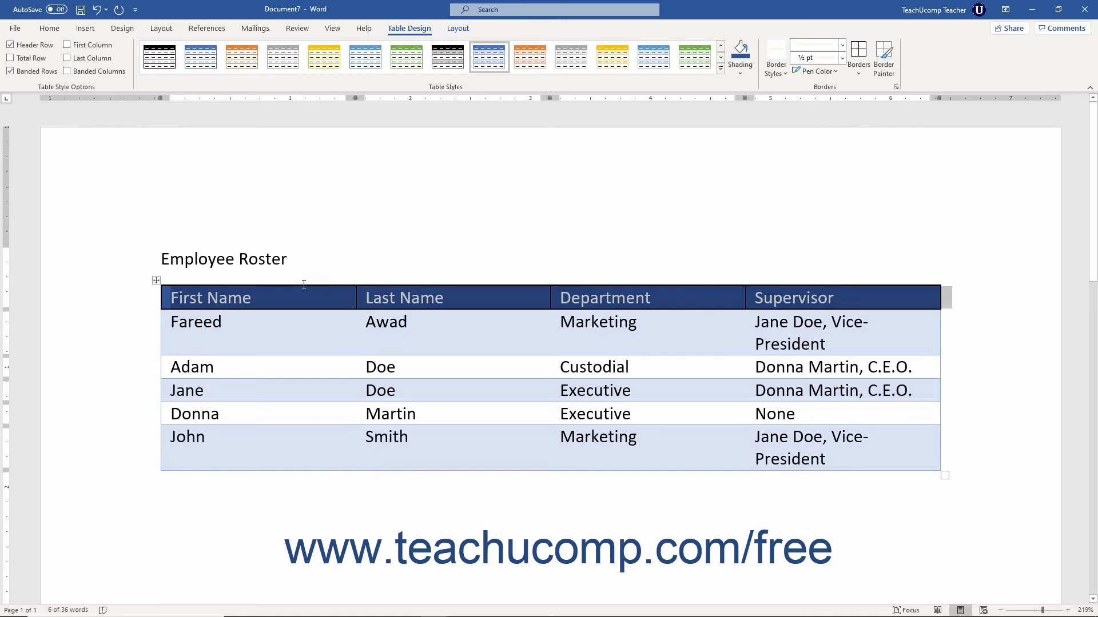
- Add top, bottom, left and right borders to the header row
{"action": "left_click", "coordinate": [860, 74]}
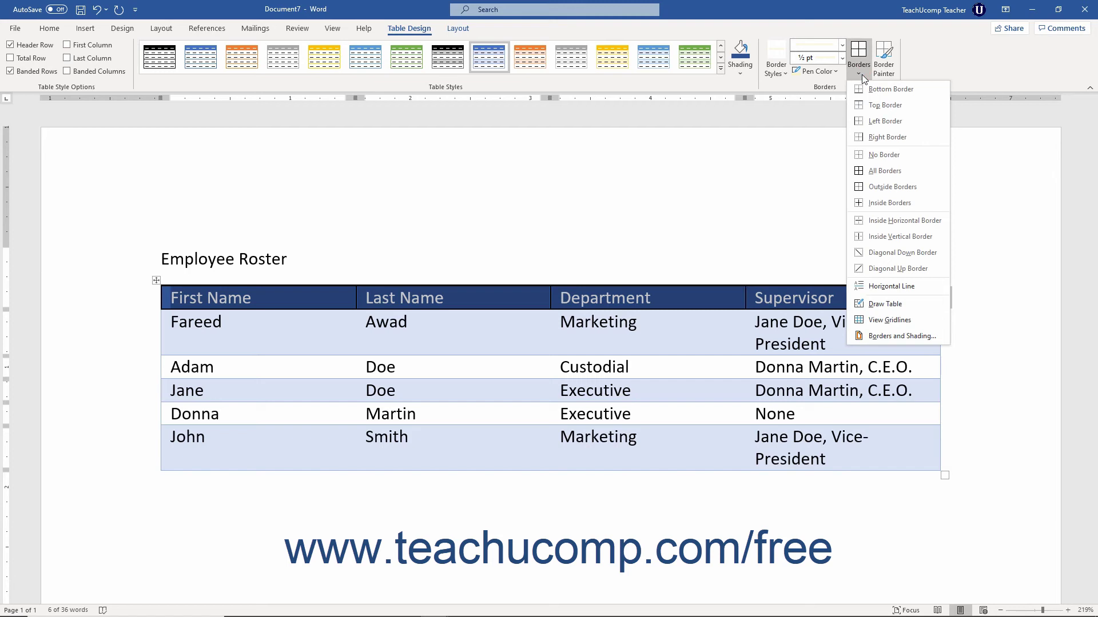
{"action": "left_click", "coordinate": [865, 105]}
{"action": "left_click", "coordinate": [858, 72]}
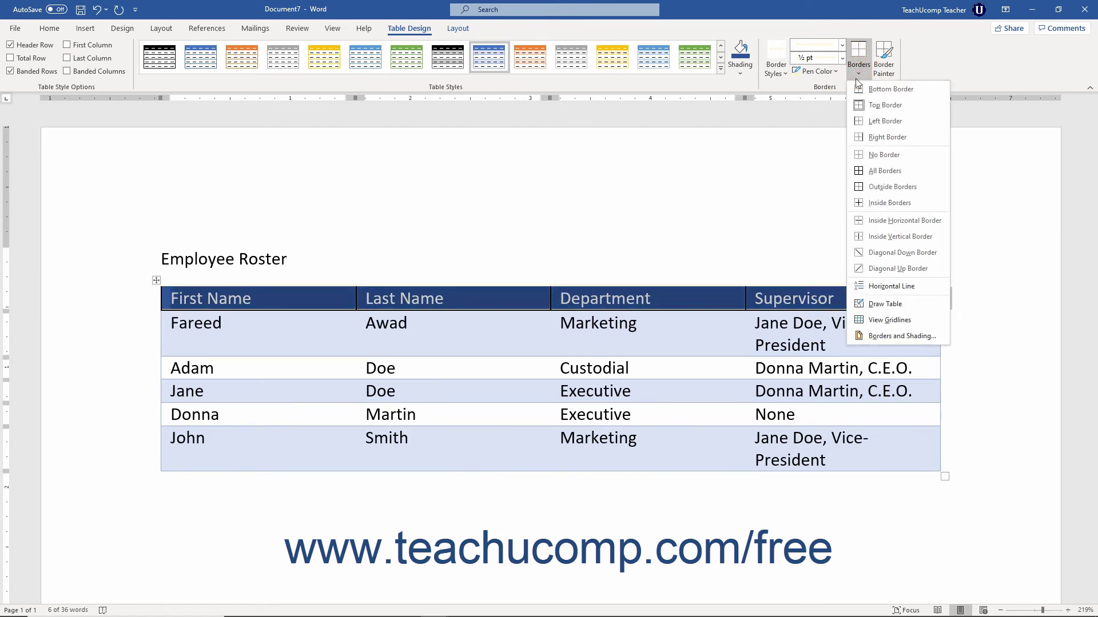
{"action": "left_click", "coordinate": [872, 91]}
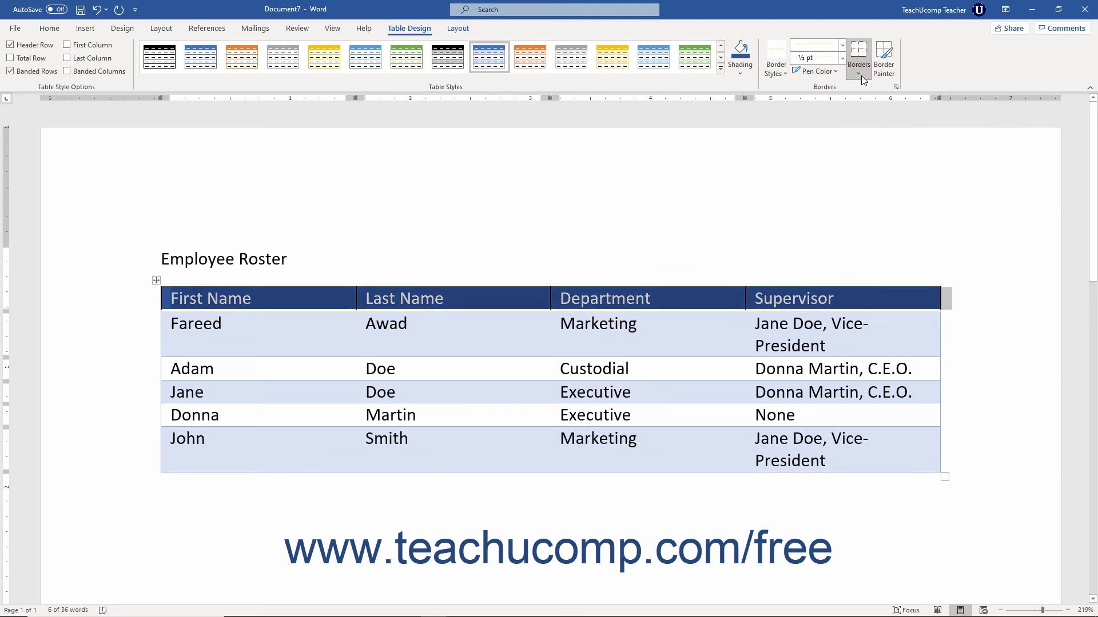
{"action": "left_click", "coordinate": [863, 75]}
{"action": "left_click", "coordinate": [863, 120]}
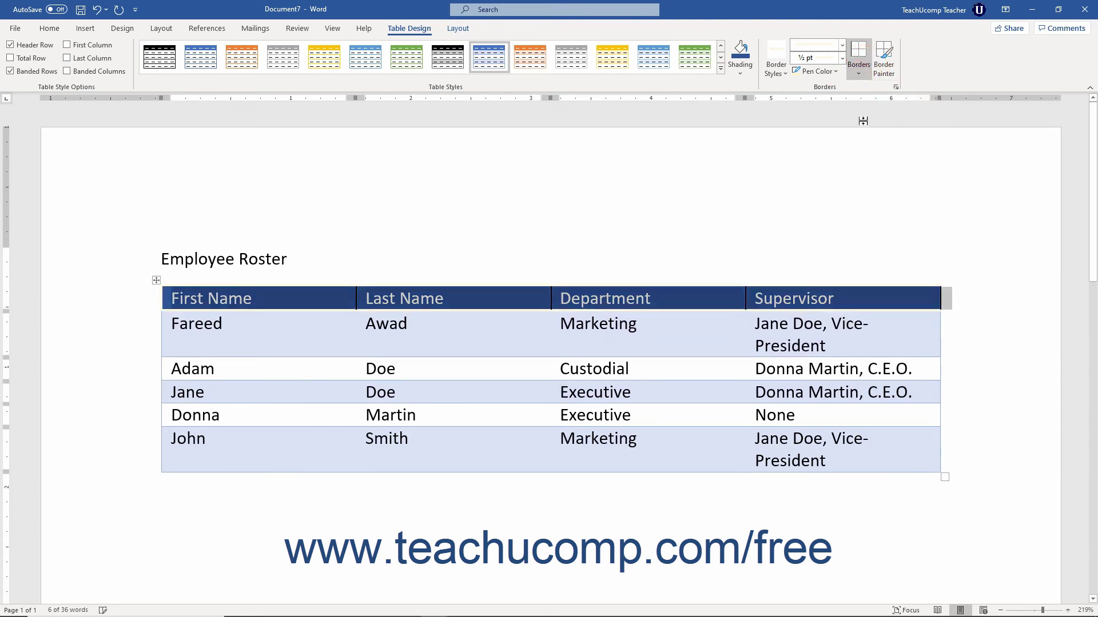
{"action": "left_click", "coordinate": [859, 72]}
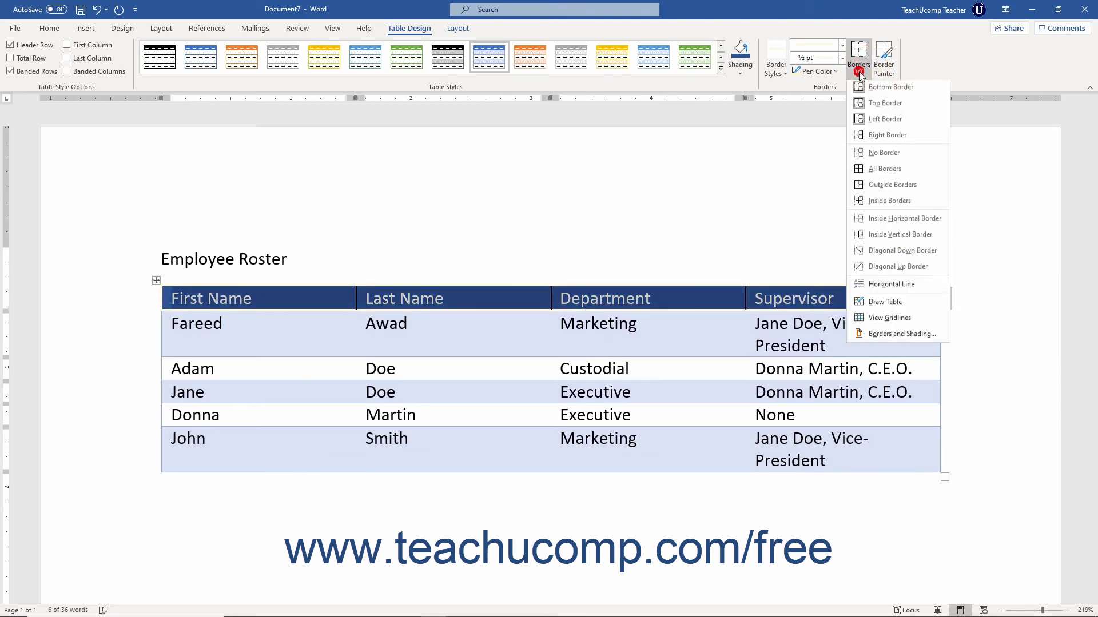
{"action": "left_click", "coordinate": [883, 136]}
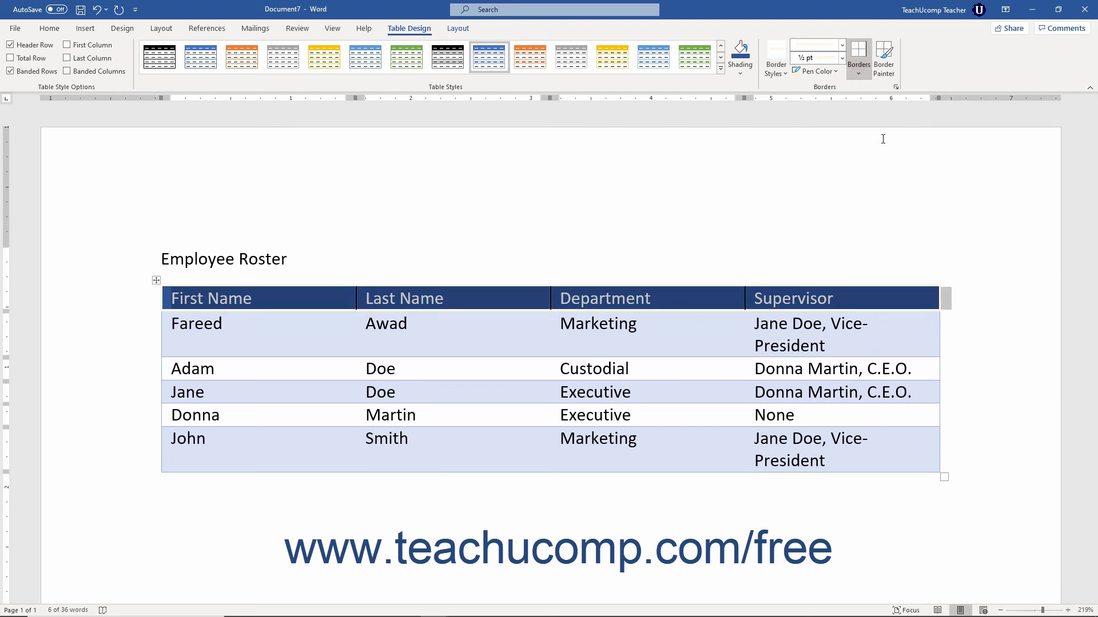